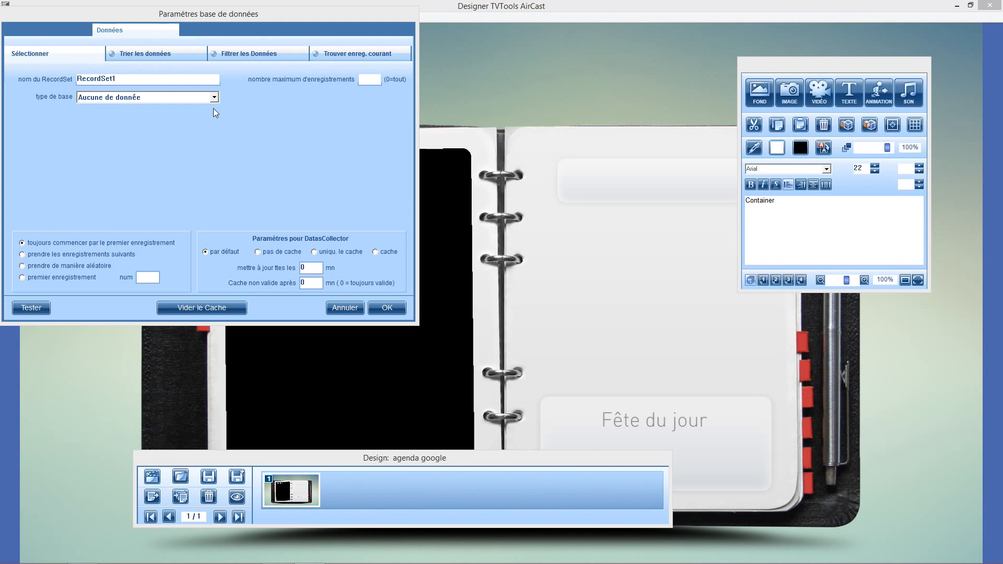
pyautogui.click(214, 98)
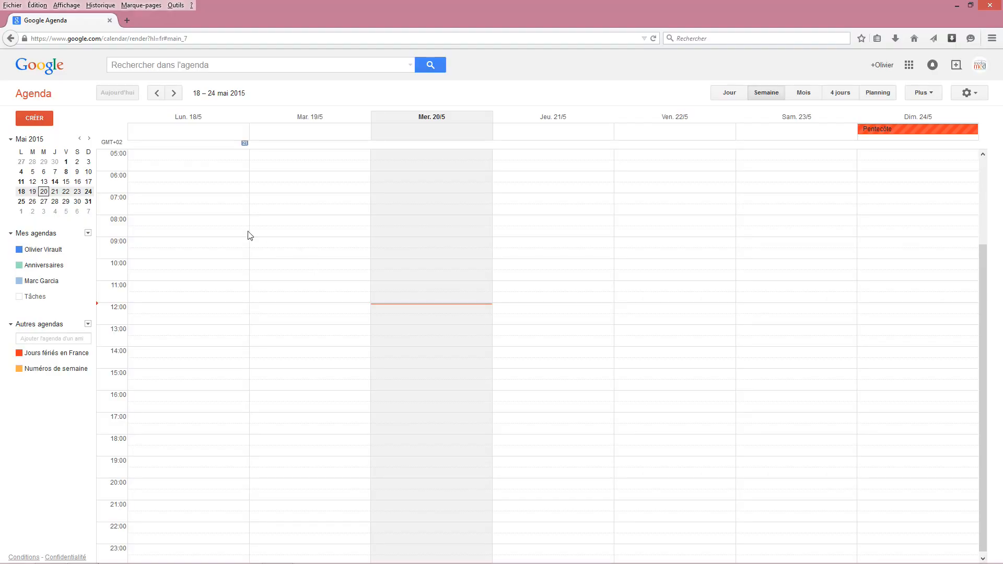
# Create a new event titled "Agenda Google" in Google Agenda.
pyautogui.click(42, 120)
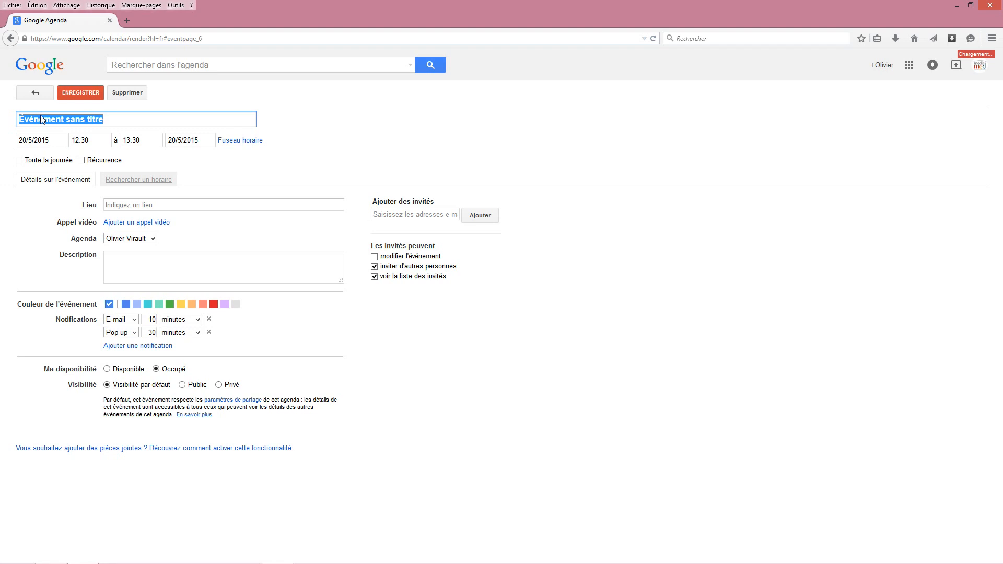
pyautogui.click(112, 120)
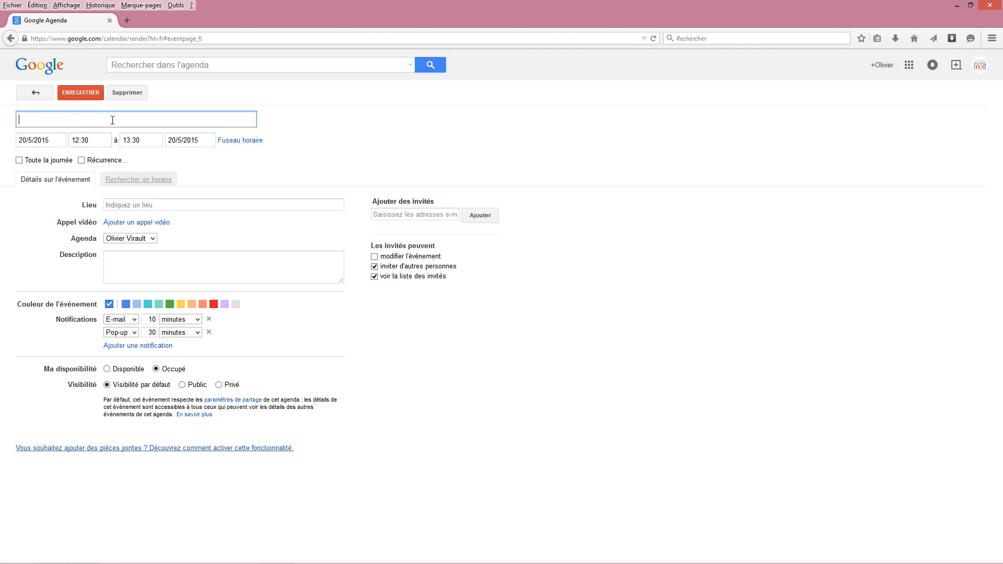
pyautogui.write('Agenda Google')
# Schedule the event from 11:30 to 14:30.
pyautogui.click(84, 140)
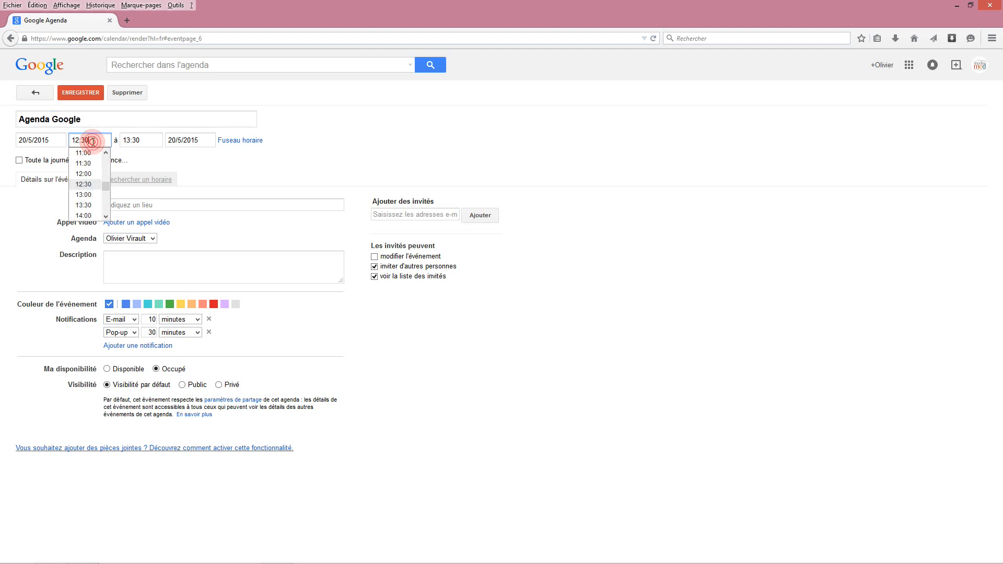
pyautogui.click(87, 168)
pyautogui.click(150, 139)
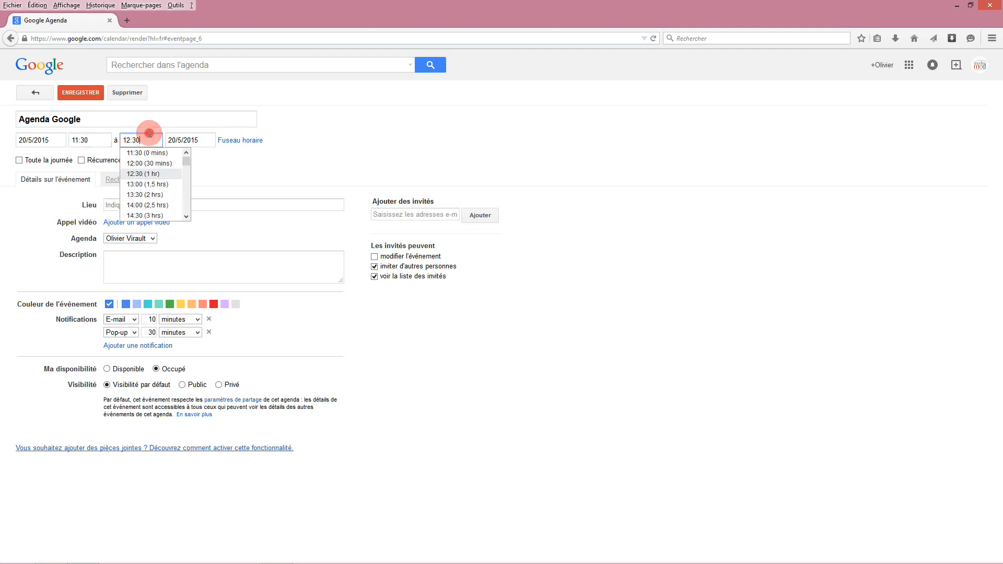
pyautogui.click(154, 216)
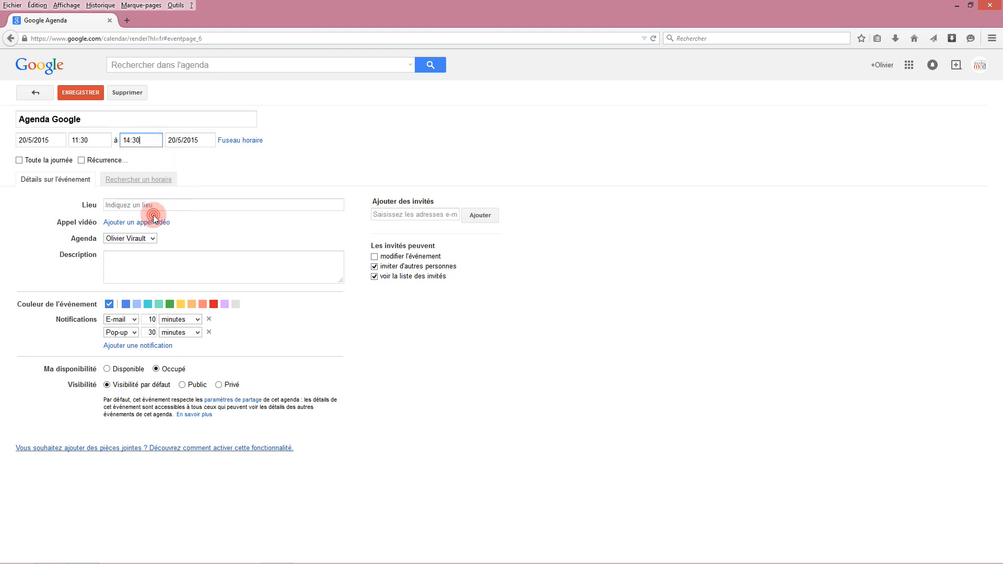
# Set the event's location to "Salle 1" without choosing a suggested place.
pyautogui.click(116, 206)
pyautogui.write('Salle 1')
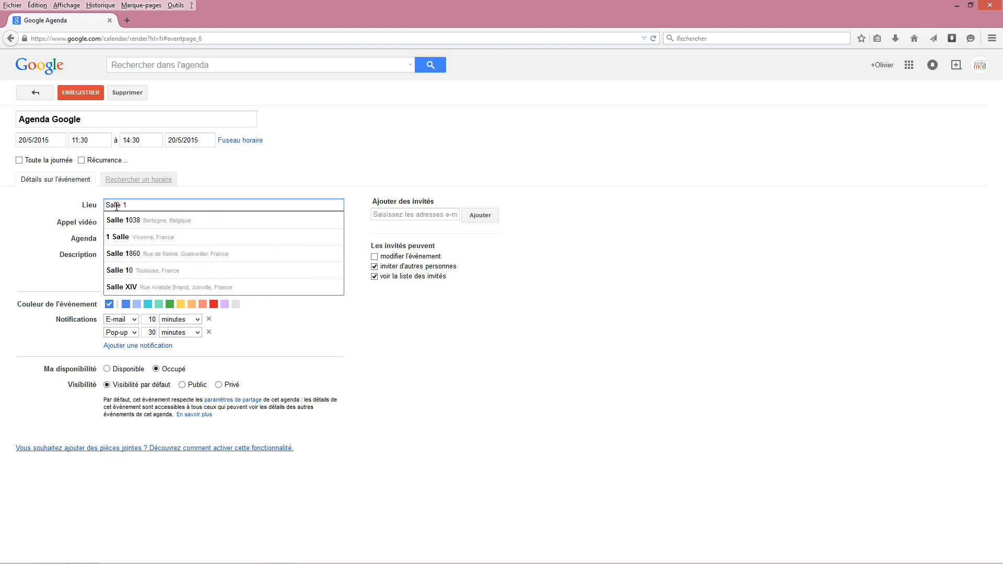
pyautogui.click(374, 320)
# Enter "Description de l'agenda google" as the event's description and save the event.
pyautogui.click(150, 267)
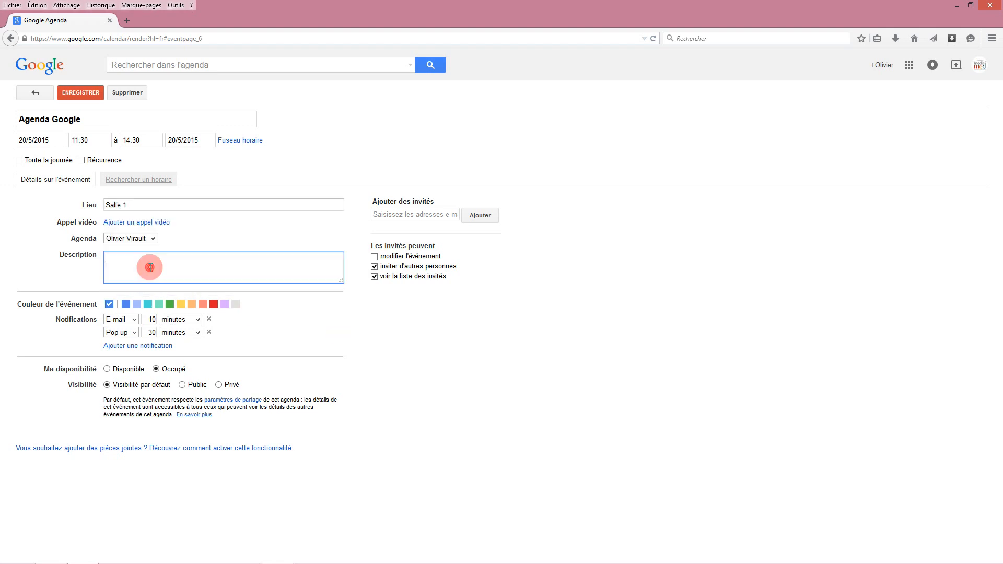
pyautogui.write("Description de l'agenda google")
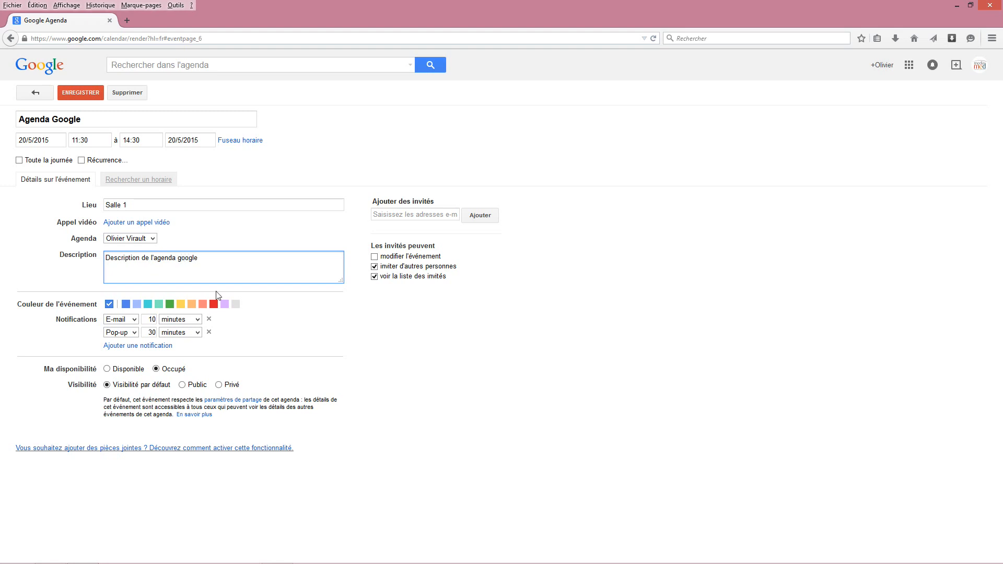
pyautogui.click(81, 95)
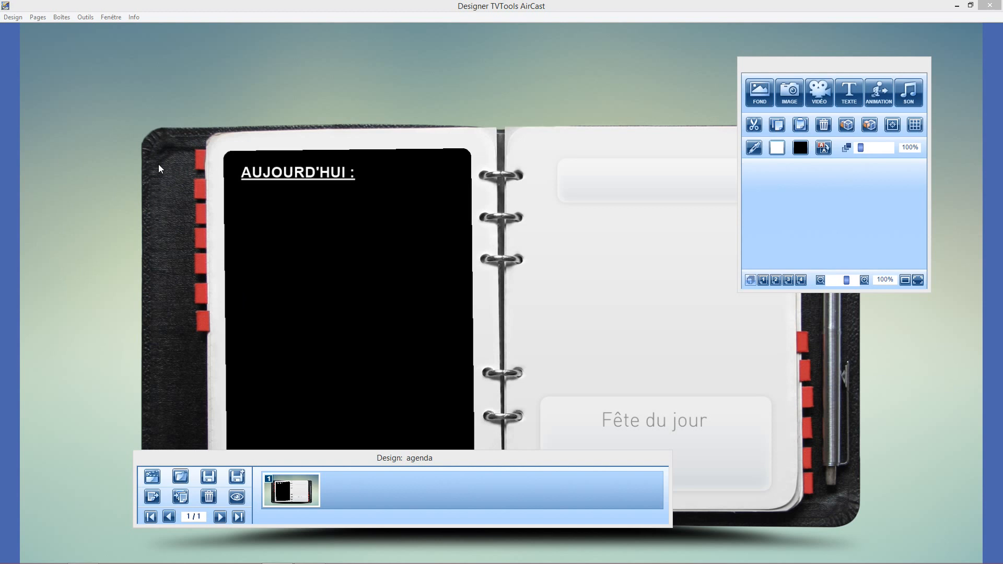
# In Designer TVTools AirCast, add a Container box to the agenda design and create its RecordSet with the base type Calendrier Google.
pyautogui.click(61, 16)
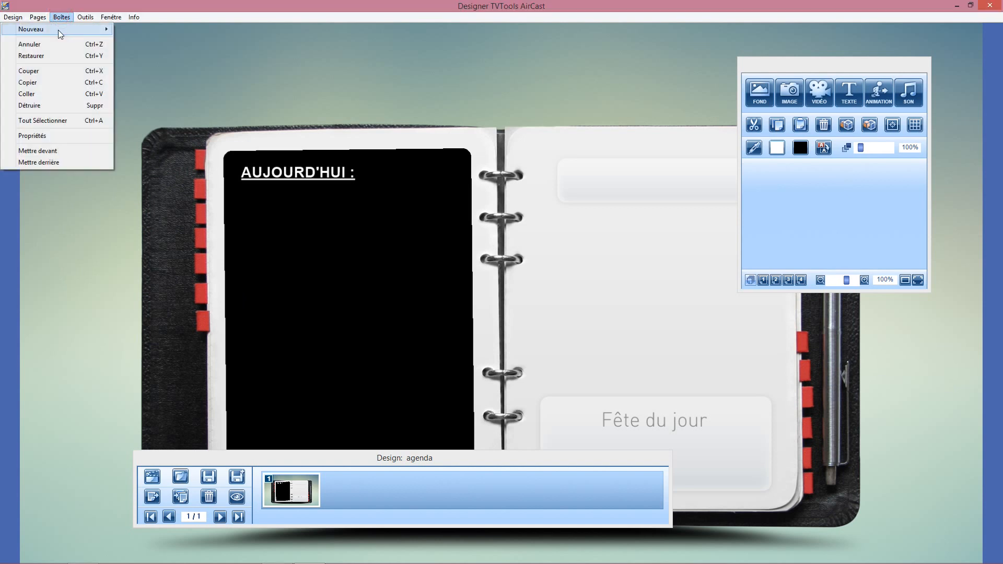
pyautogui.moveTo(58, 30)
pyautogui.click(147, 48)
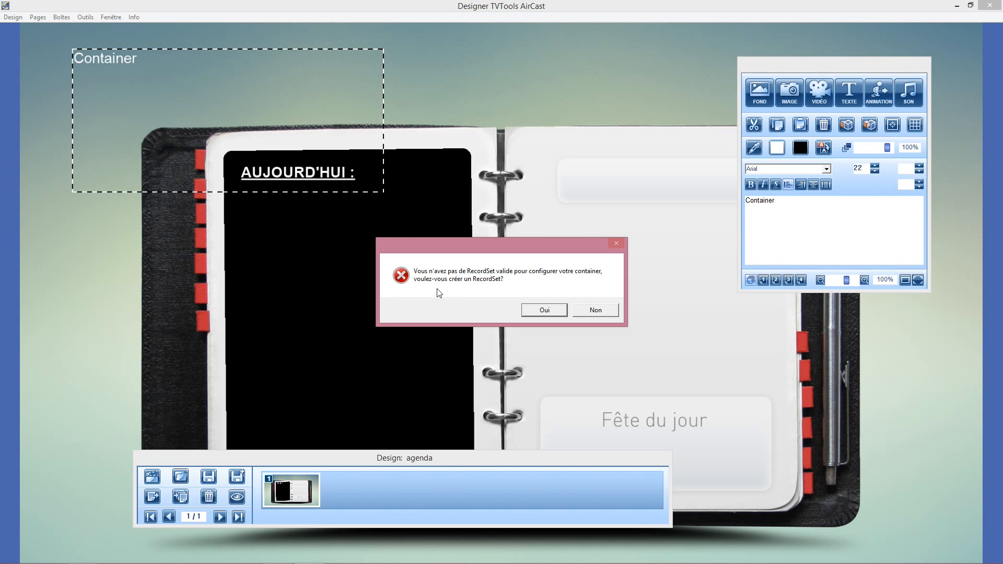
pyautogui.click(551, 308)
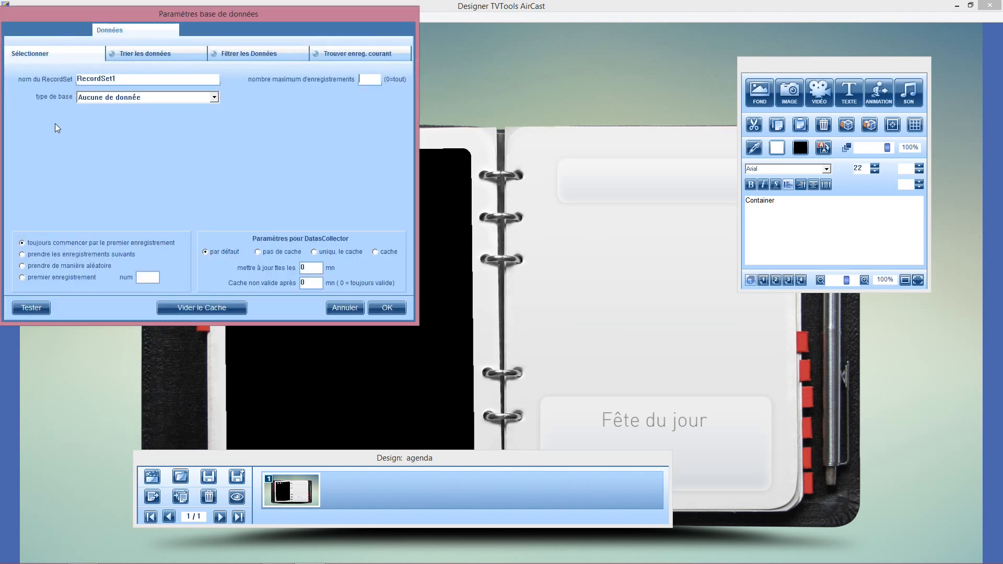
pyautogui.click(212, 98)
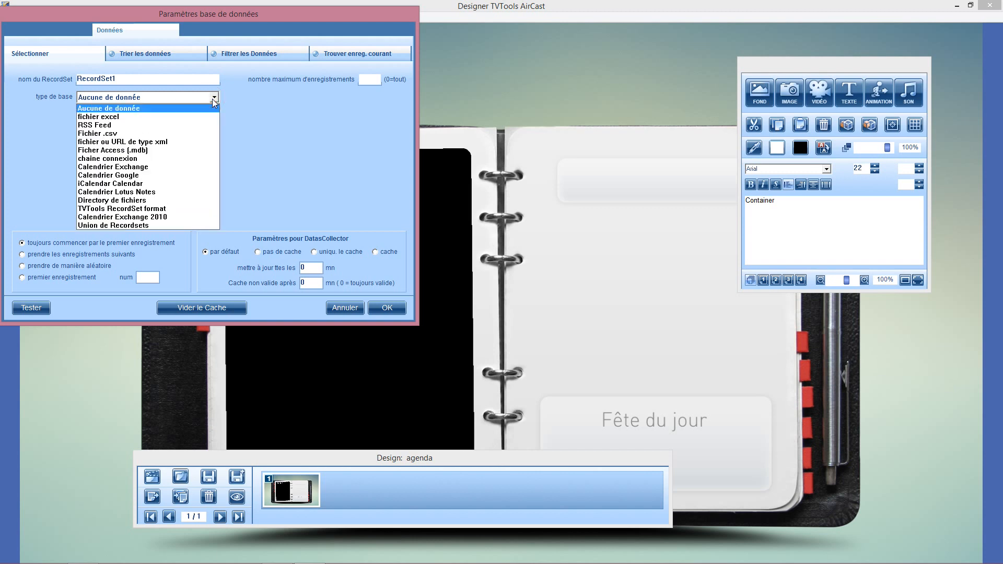
pyautogui.click(131, 176)
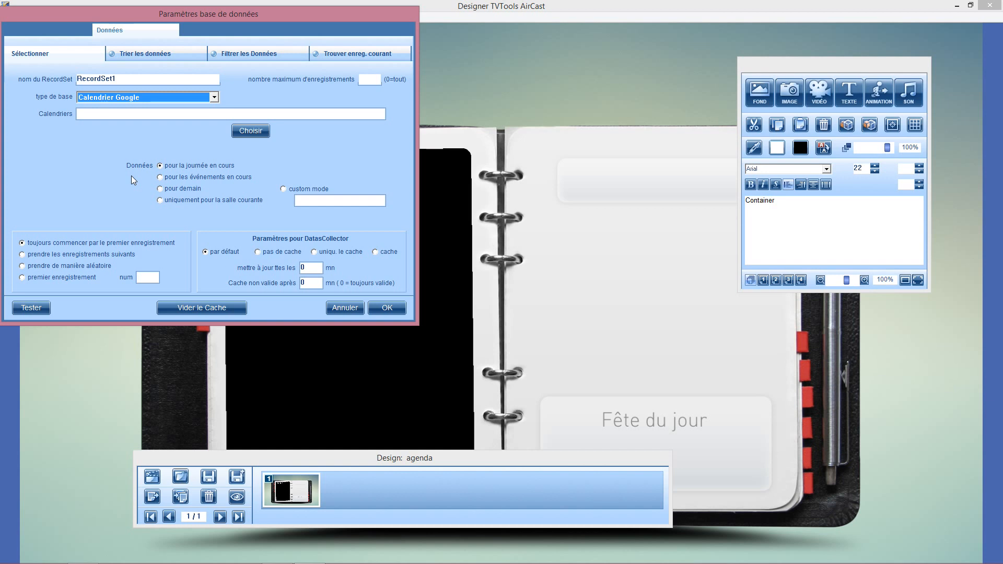
# Authorize access to the Google account, close the browser, and select the account's main calendar as the RecordSet's source.
pyautogui.click(249, 132)
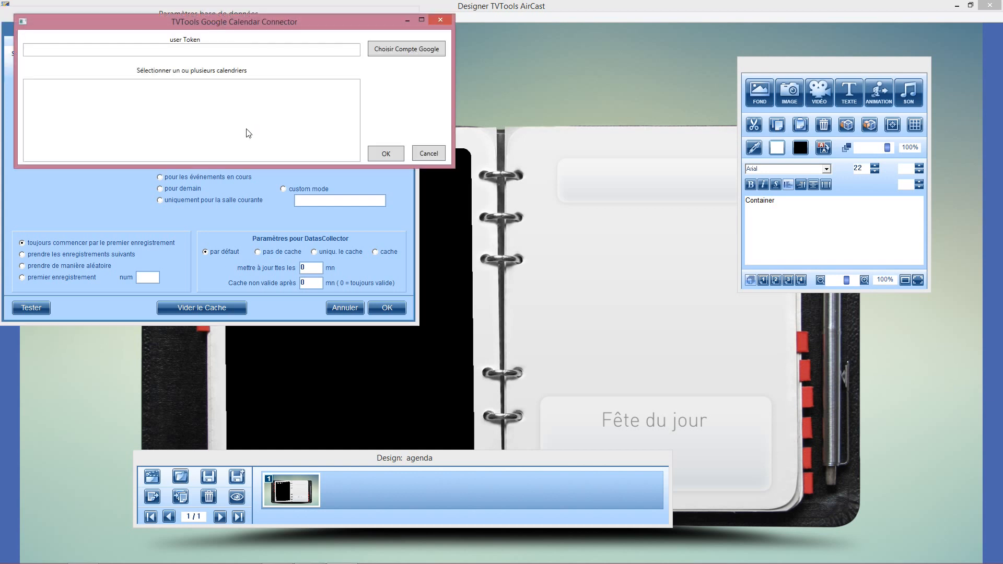
pyautogui.click(399, 50)
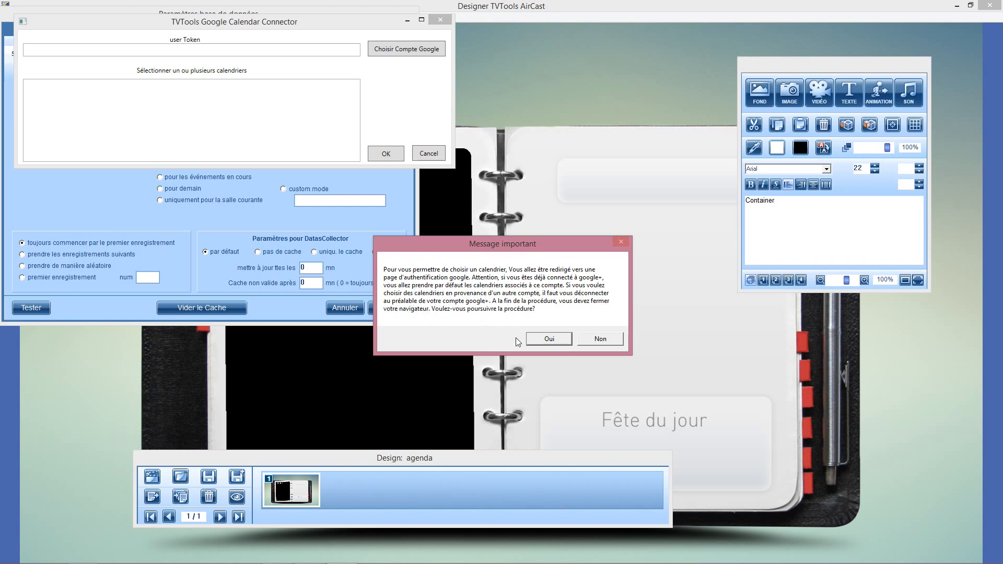
pyautogui.click(547, 338)
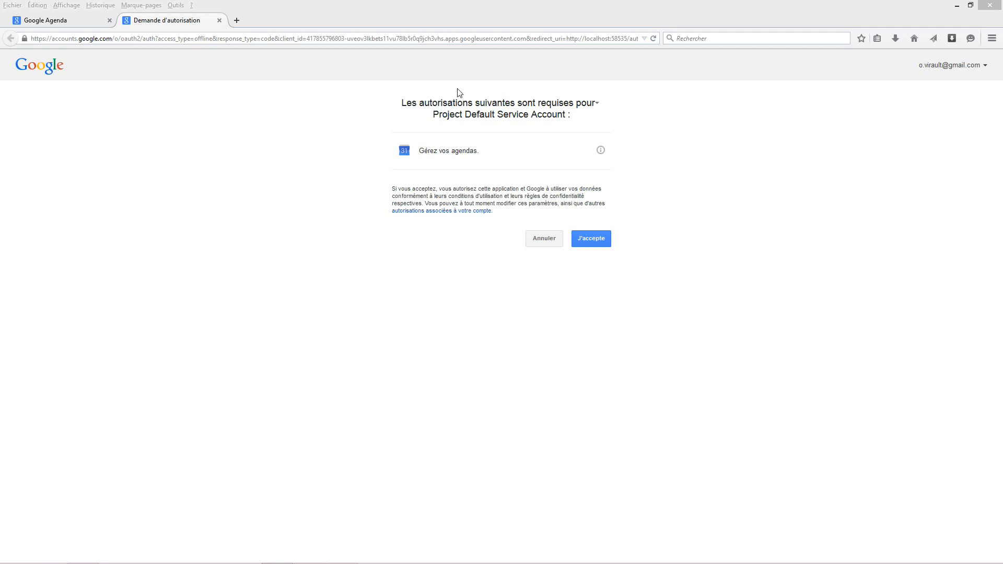
pyautogui.click(592, 239)
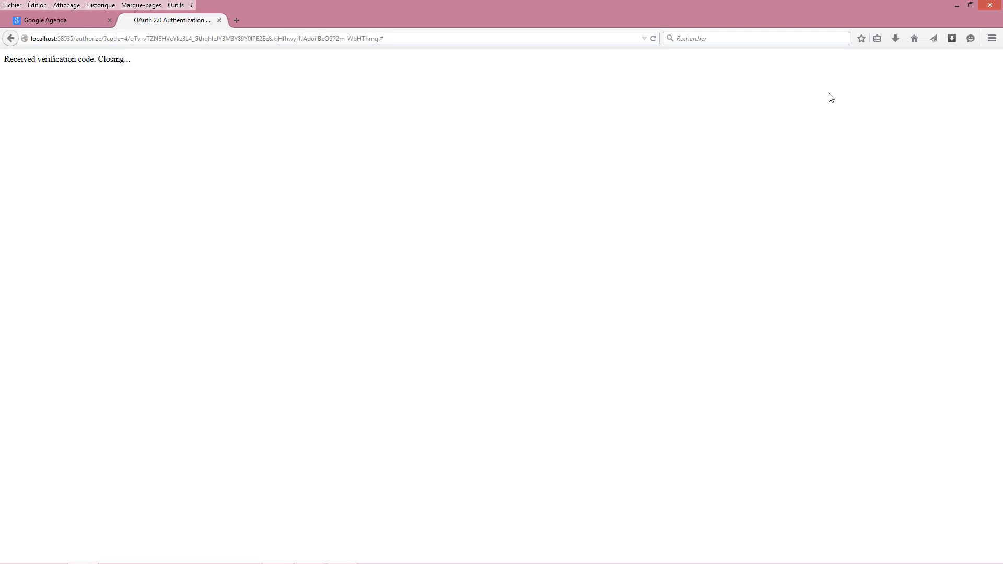
pyautogui.click(992, 8)
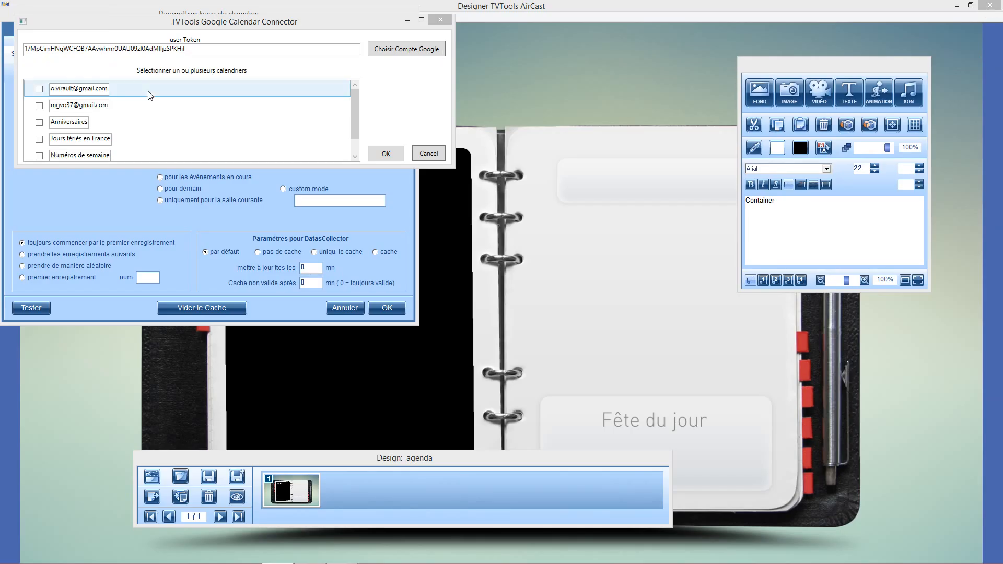
pyautogui.click(39, 89)
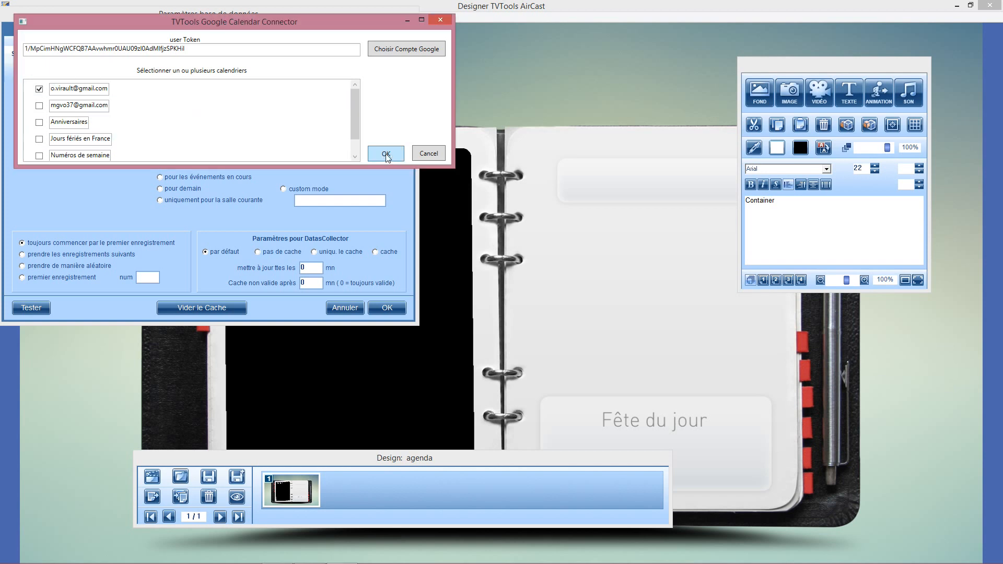
pyautogui.click(385, 153)
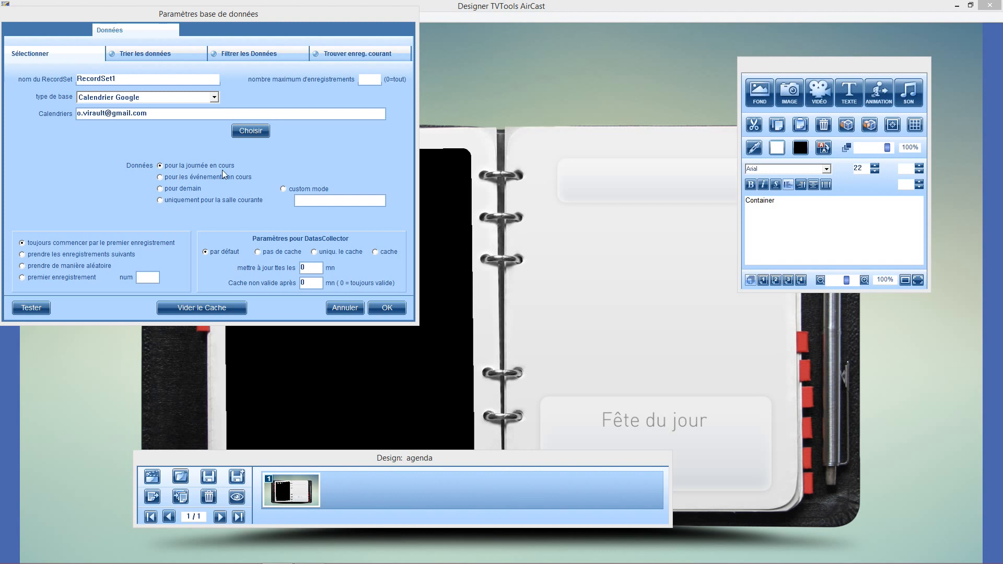
# Verify the records and field names extracted for the current day, and confirm the RecordSet's parameters.
pyautogui.click(392, 309)
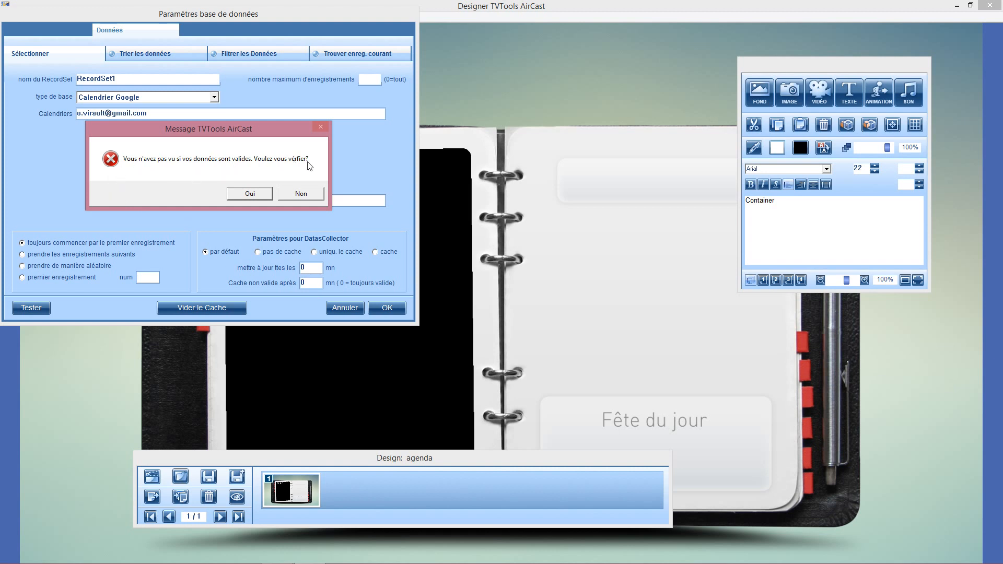
pyautogui.click(249, 192)
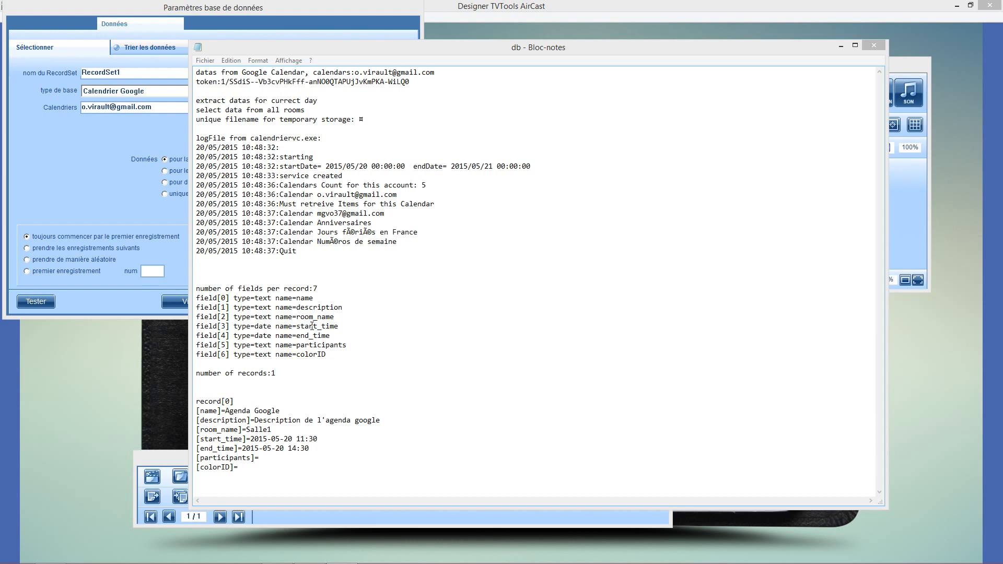
pyautogui.moveTo(297, 298); pyautogui.dragTo(398, 359)
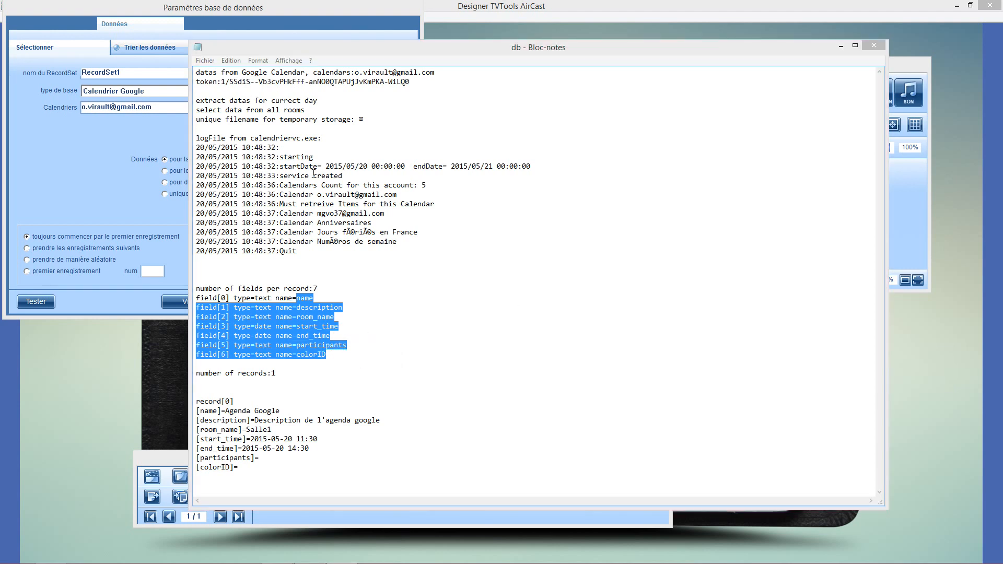
pyautogui.click(875, 47)
pyautogui.click(389, 302)
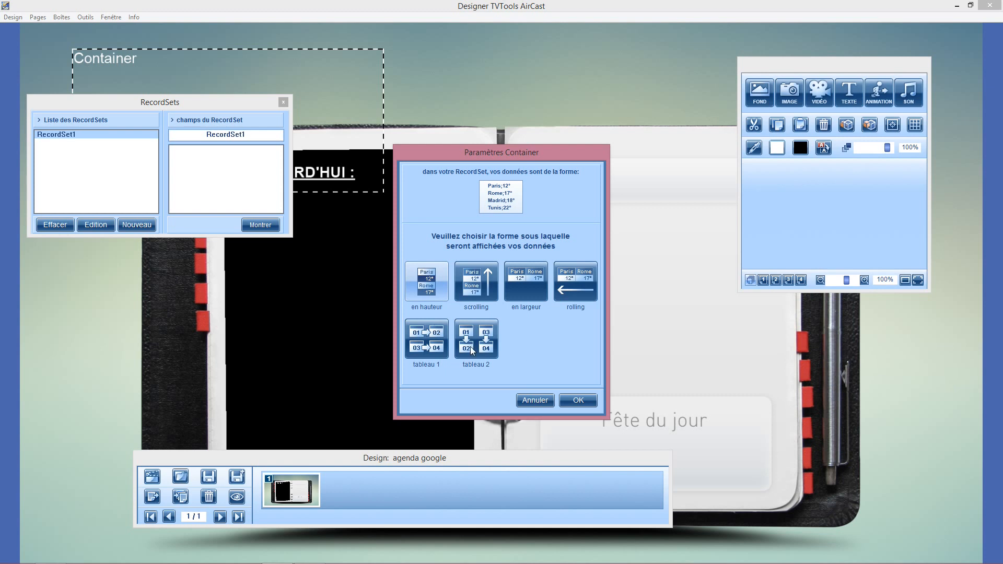
# Set the Container to the "en hauteur" layout with a vertical size of 500 and dynamic content enabled.
pyautogui.click(428, 286)
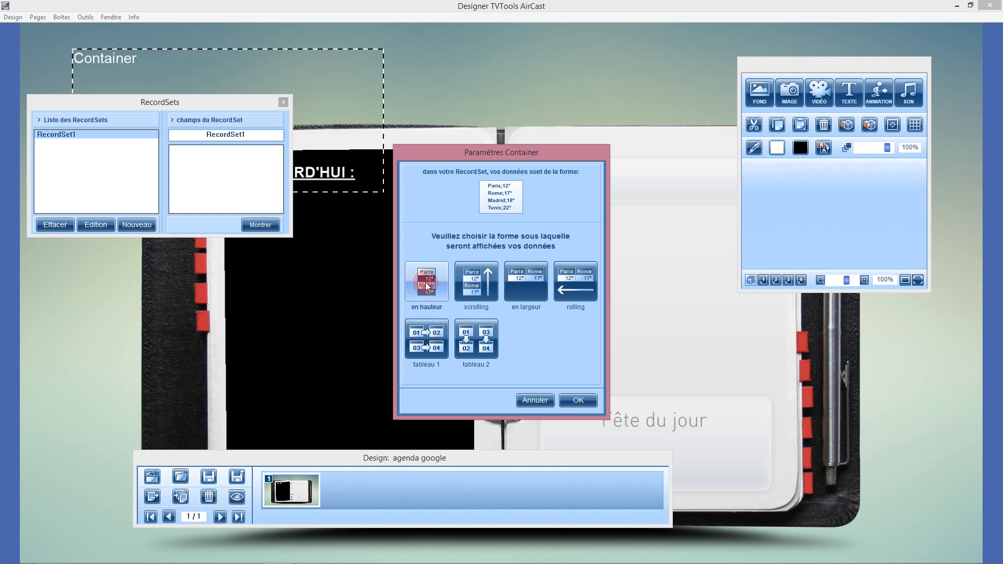
pyautogui.click(577, 400)
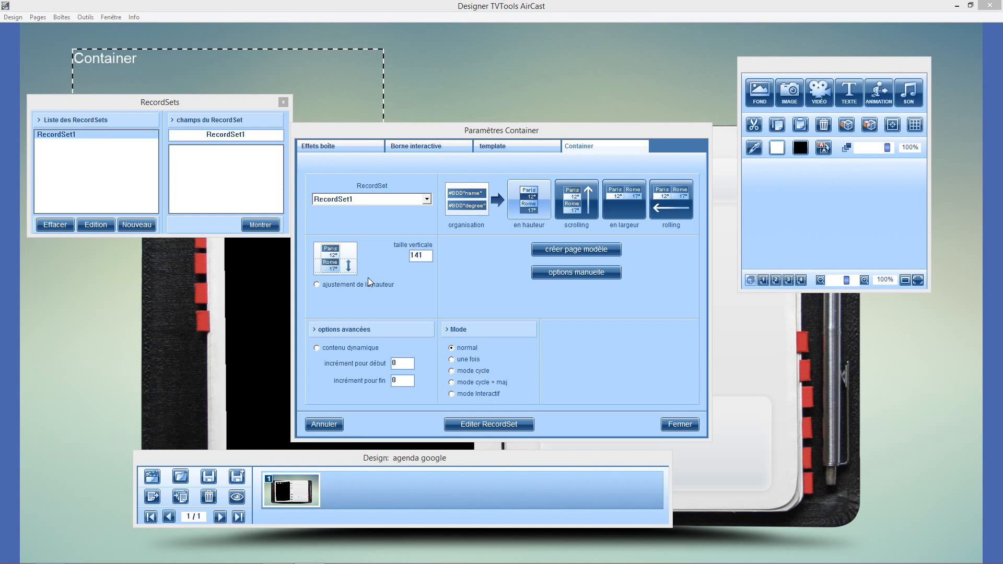
pyautogui.doubleClick(417, 255)
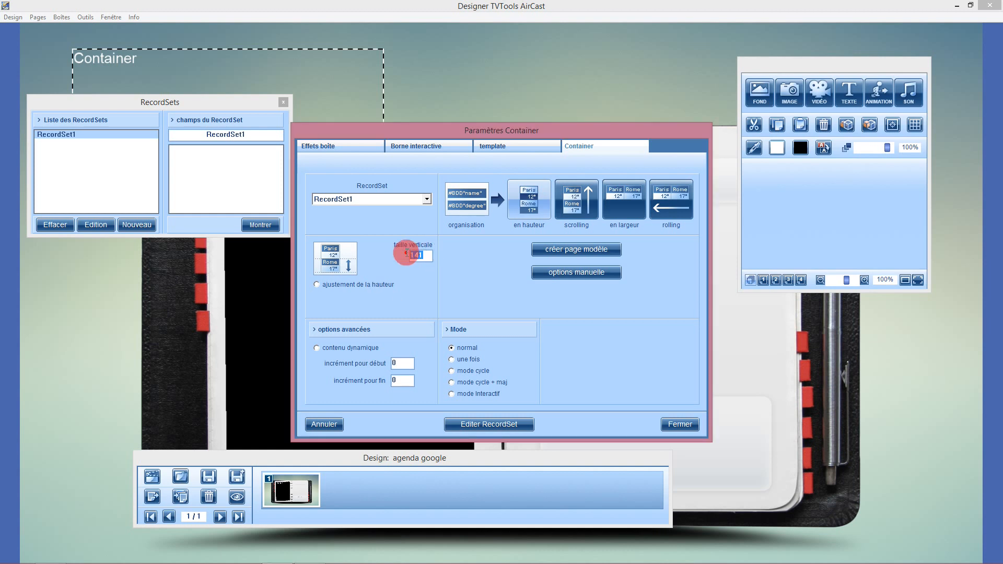
pyautogui.write('500')
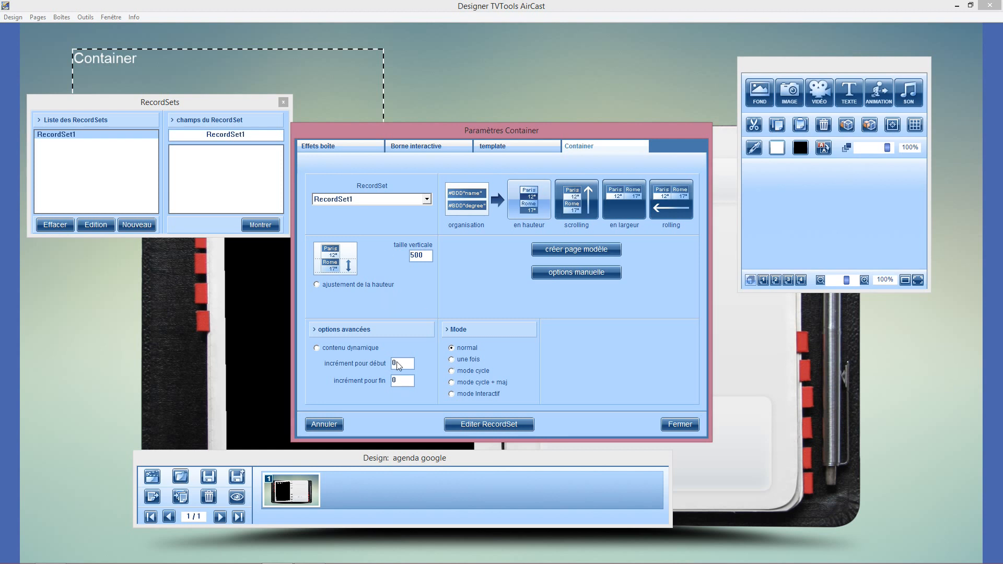
pyautogui.click(316, 348)
# Create the Container's template page with the text fields name, description, room_name, start_time and end_time.
pyautogui.click(571, 250)
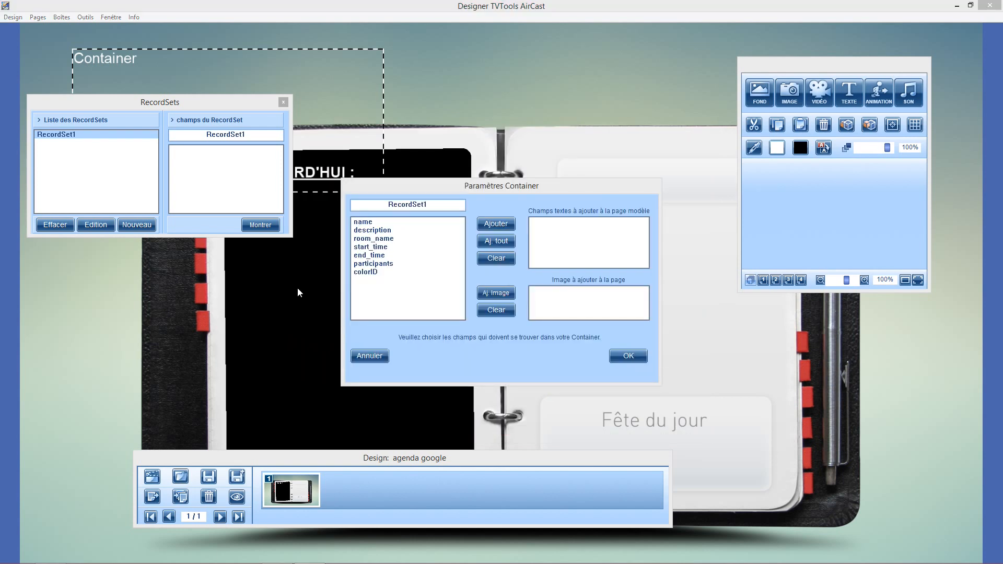
pyautogui.click(362, 224)
pyautogui.click(495, 225)
pyautogui.click(373, 230)
pyautogui.click(496, 224)
pyautogui.click(372, 238)
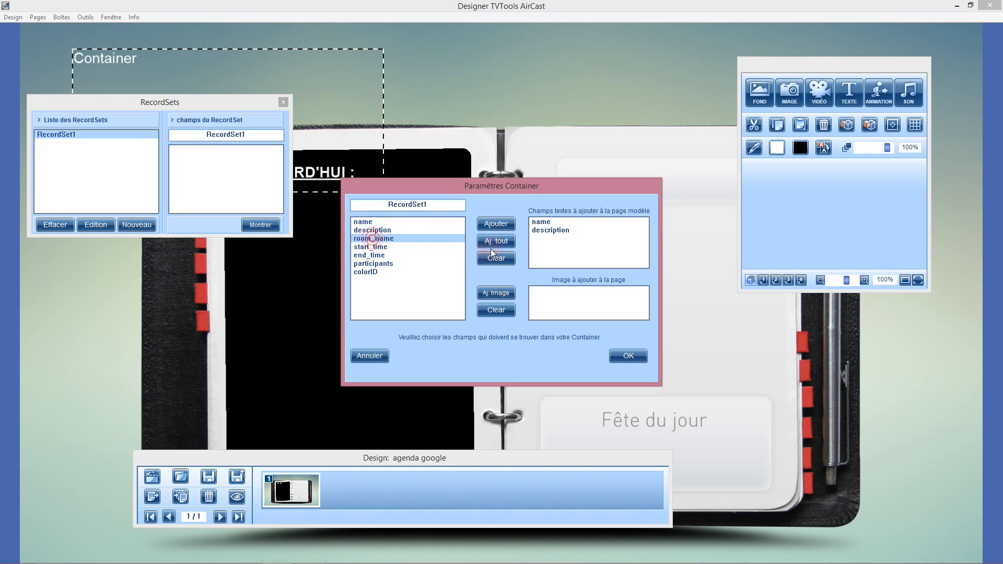
pyautogui.click(492, 223)
pyautogui.click(370, 247)
pyautogui.click(494, 223)
pyautogui.click(369, 256)
pyautogui.click(492, 224)
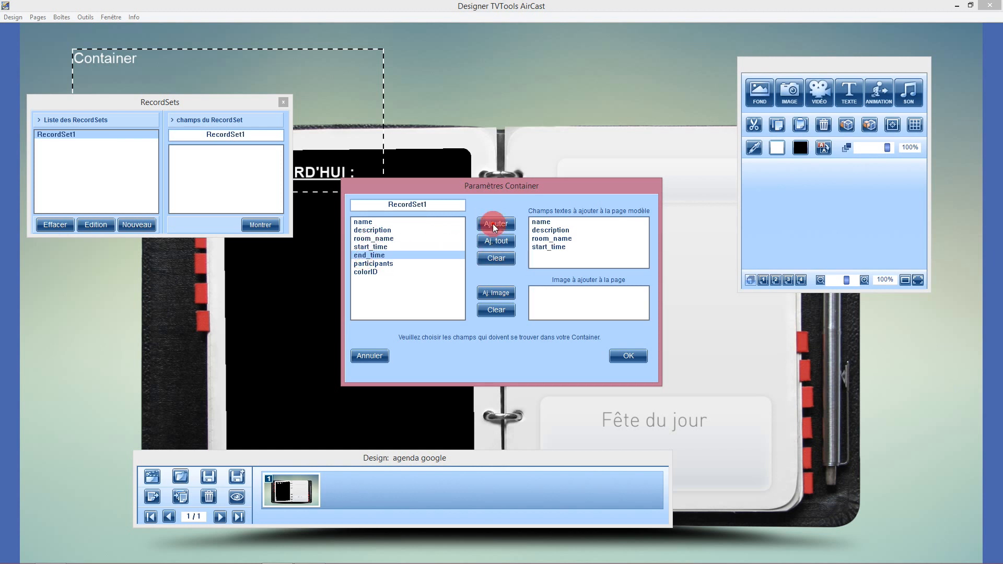
pyautogui.click(629, 356)
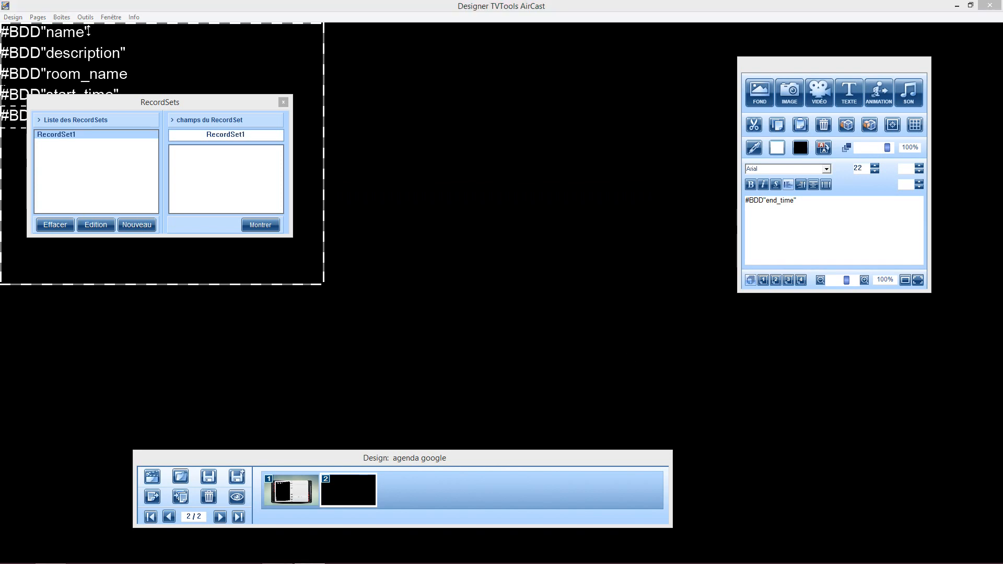
# Move the RecordSets window off the template, place end_time beside start_time lower in the frame, and space room_name and description above them.
pyautogui.moveTo(98, 101); pyautogui.dragTo(111, 294)
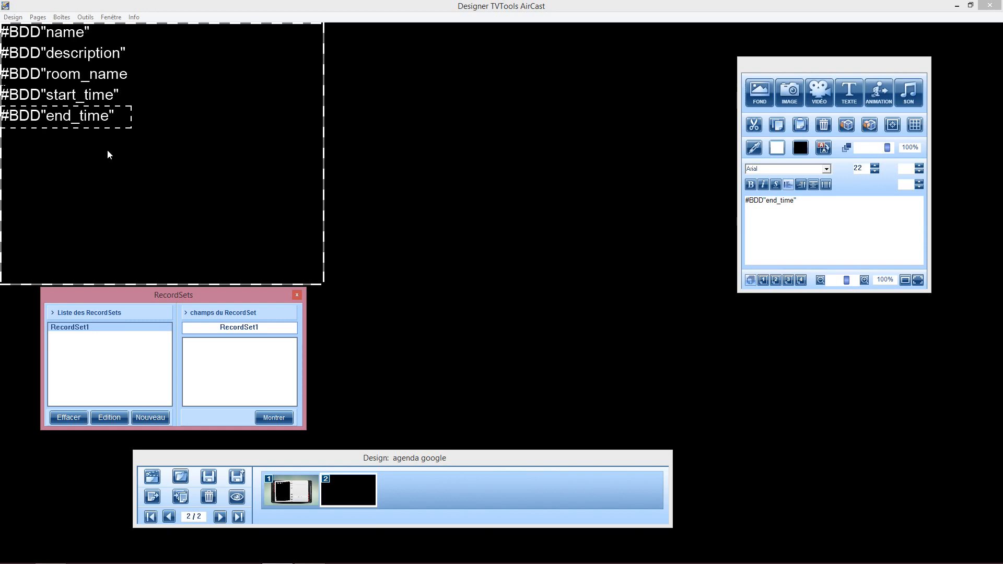
pyautogui.click(55, 54)
pyautogui.click(53, 117)
pyautogui.moveTo(53, 117); pyautogui.dragTo(232, 167)
pyautogui.moveTo(46, 102); pyautogui.dragTo(62, 170)
pyautogui.moveTo(49, 78); pyautogui.dragTo(62, 133)
pyautogui.click(64, 62)
pyautogui.moveTo(64, 58); pyautogui.dragTo(80, 98)
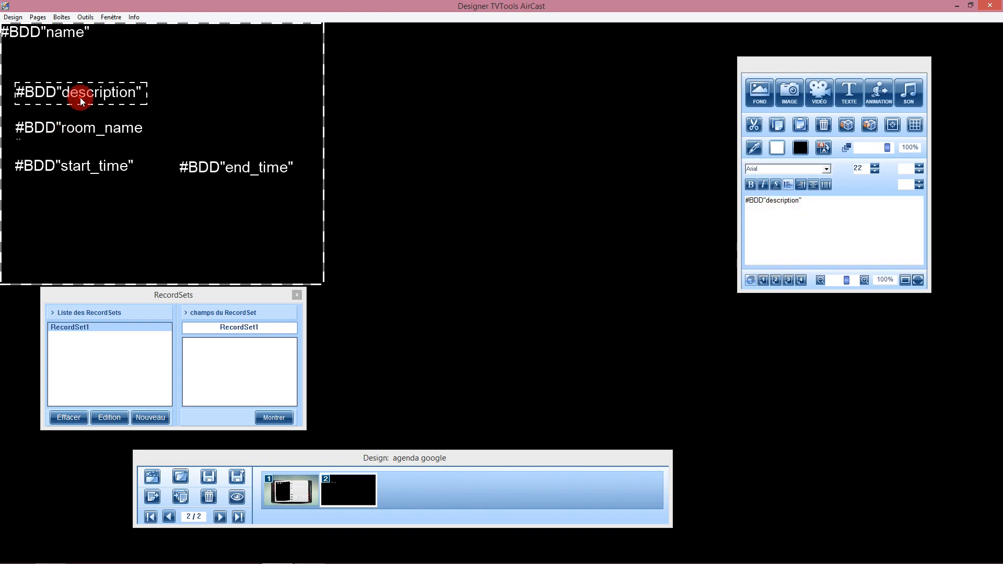
# Enlarge the description text box and move name down above it, roughly aligned with the other template fields.
pyautogui.moveTo(145, 104); pyautogui.dragTo(261, 122)
pyautogui.moveTo(42, 36); pyautogui.dragTo(60, 51)
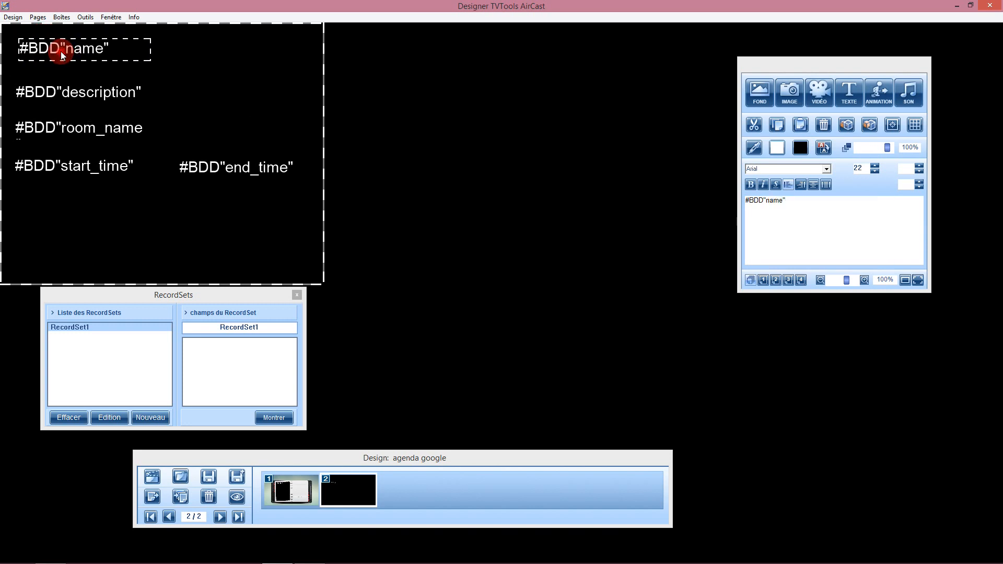
# Format the name field's text as bold Arial Black and enlarge its text box to fit.
pyautogui.doubleClick(63, 47)
pyautogui.click(135, 51)
pyautogui.moveTo(135, 51); pyautogui.dragTo(4, 46)
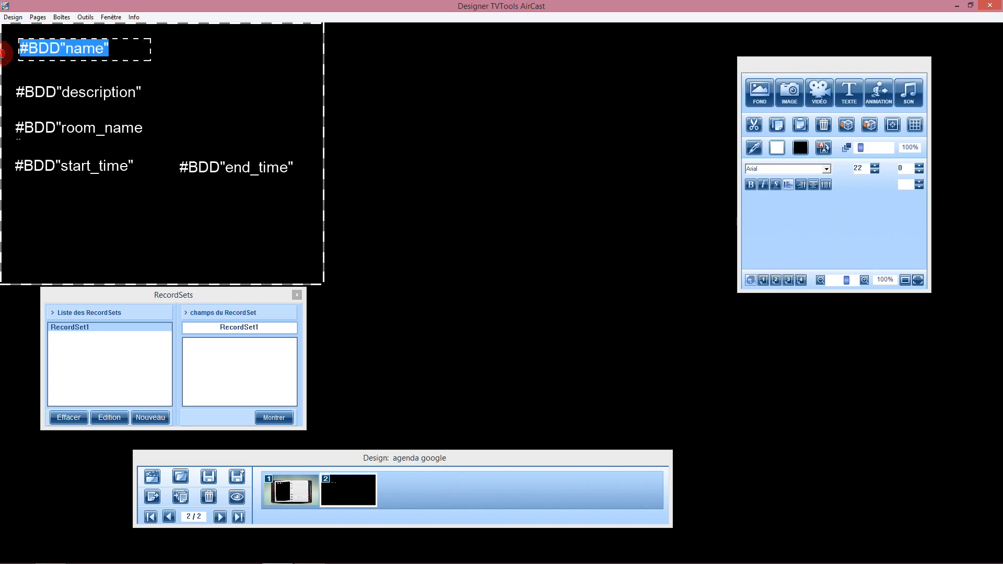
pyautogui.click(751, 185)
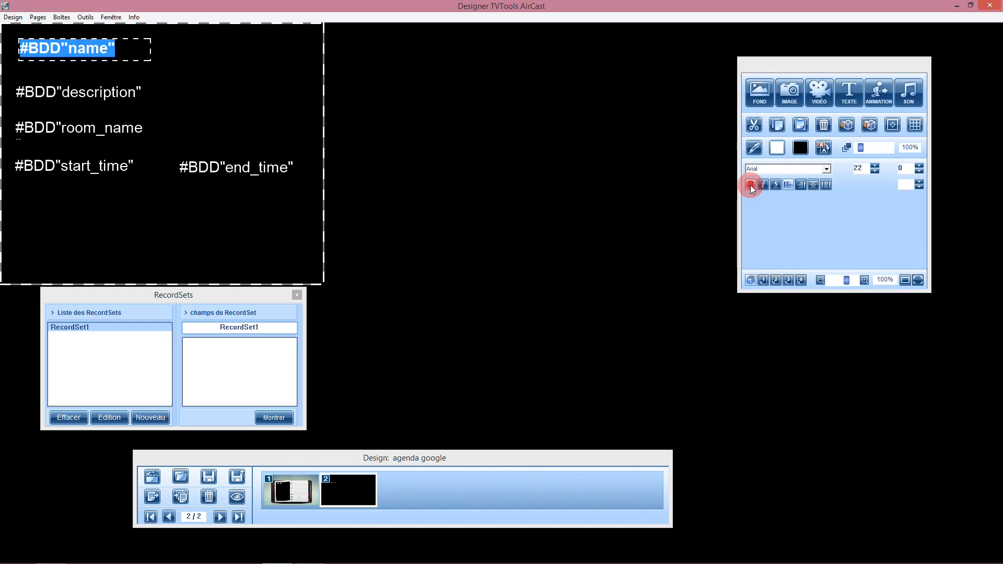
pyautogui.click(826, 169)
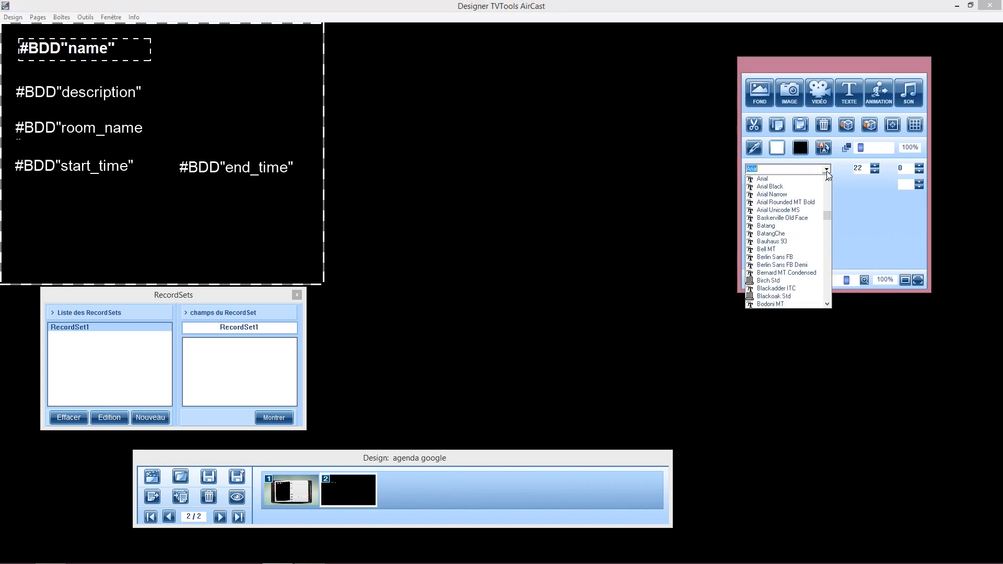
pyautogui.click(770, 187)
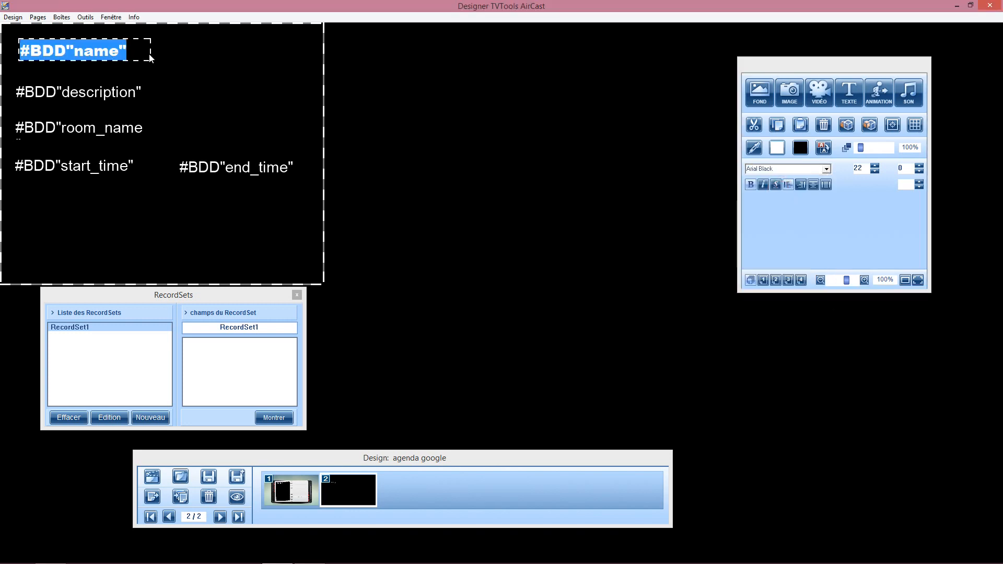
pyautogui.moveTo(150, 60); pyautogui.dragTo(223, 81)
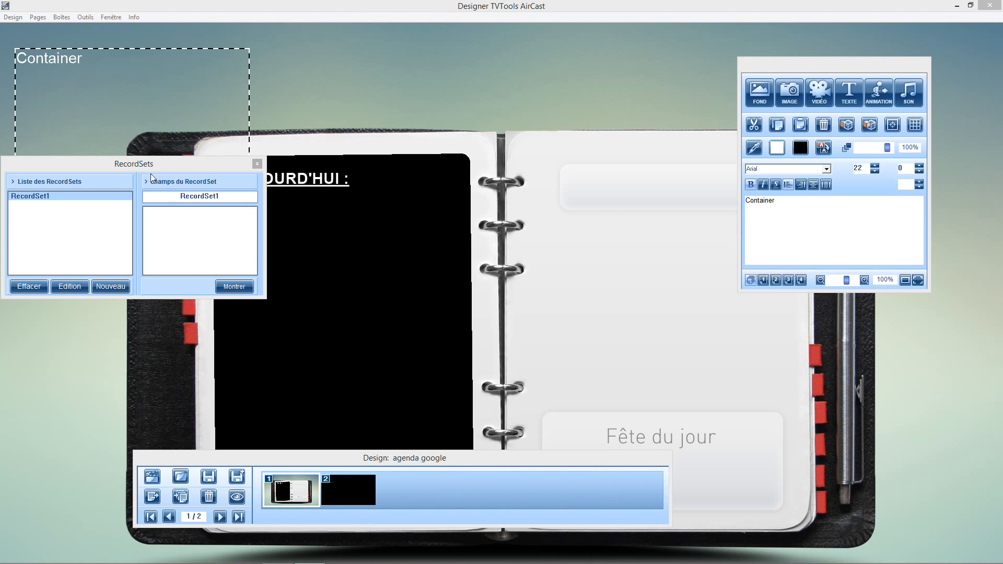
# On page 1, place the Container under the "AUJOURD'HUI :" title and enlarge it to fill the black notebook area.
pyautogui.click(257, 164)
pyautogui.moveTo(48, 123); pyautogui.dragTo(250, 255)
pyautogui.click(446, 356)
pyautogui.moveTo(446, 356); pyautogui.dragTo(454, 438)
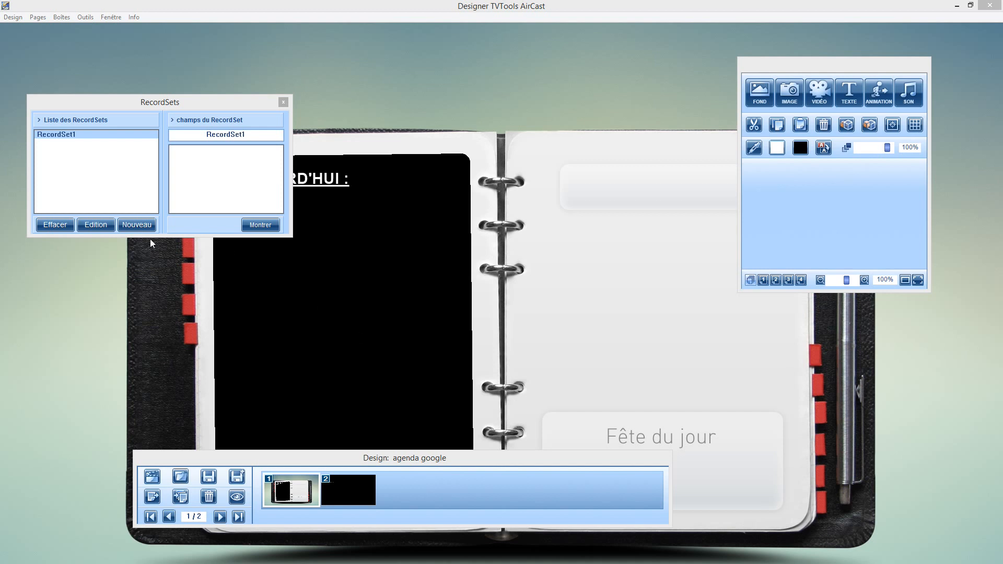
# In RecordSet1's field types, set the start_time field to display in TVTools as HH:mm.
pyautogui.click(96, 225)
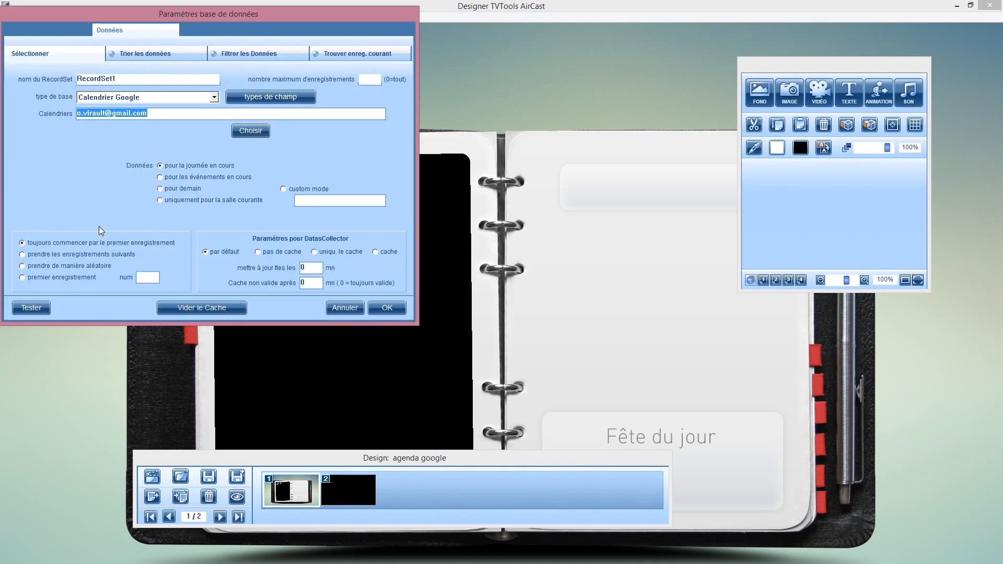
pyautogui.click(260, 99)
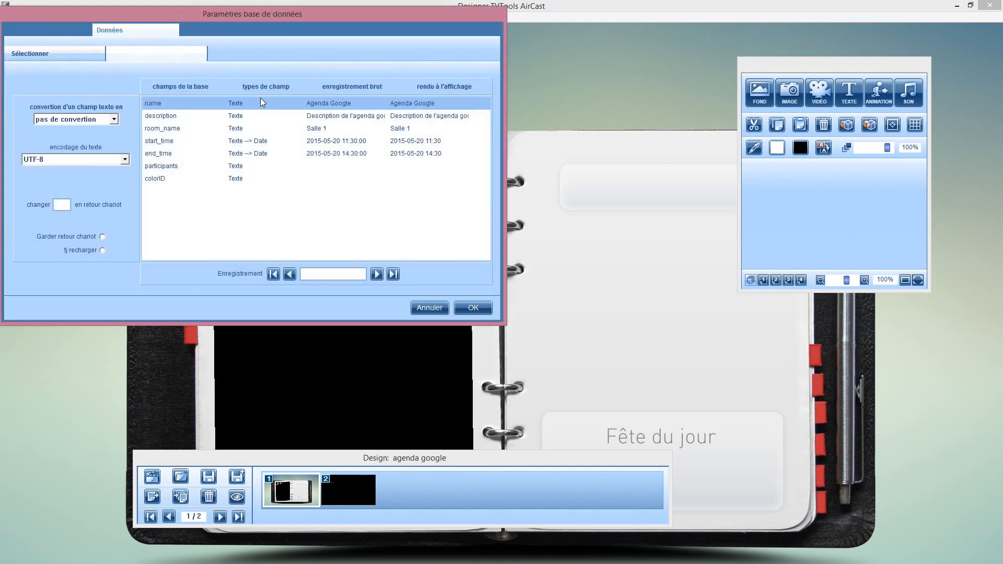
pyautogui.click(167, 142)
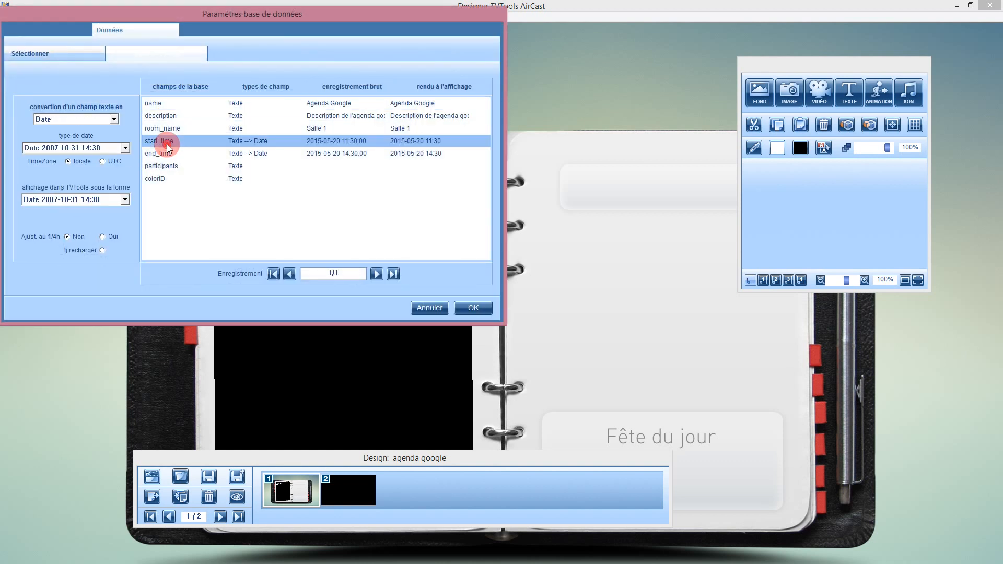
pyautogui.click(125, 200)
pyautogui.moveTo(123, 231); pyautogui.dragTo(129, 267)
pyautogui.click(63, 303)
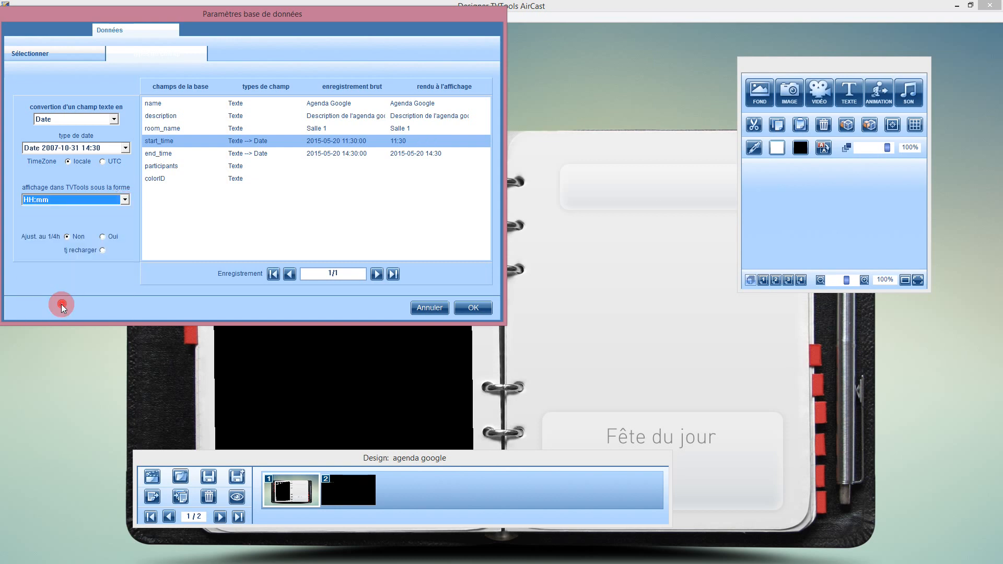
# Set the end_time field to display as HH:mm, accept the field types and preview the page.
pyautogui.click(160, 156)
pyautogui.click(125, 200)
pyautogui.moveTo(126, 227); pyautogui.dragTo(128, 284)
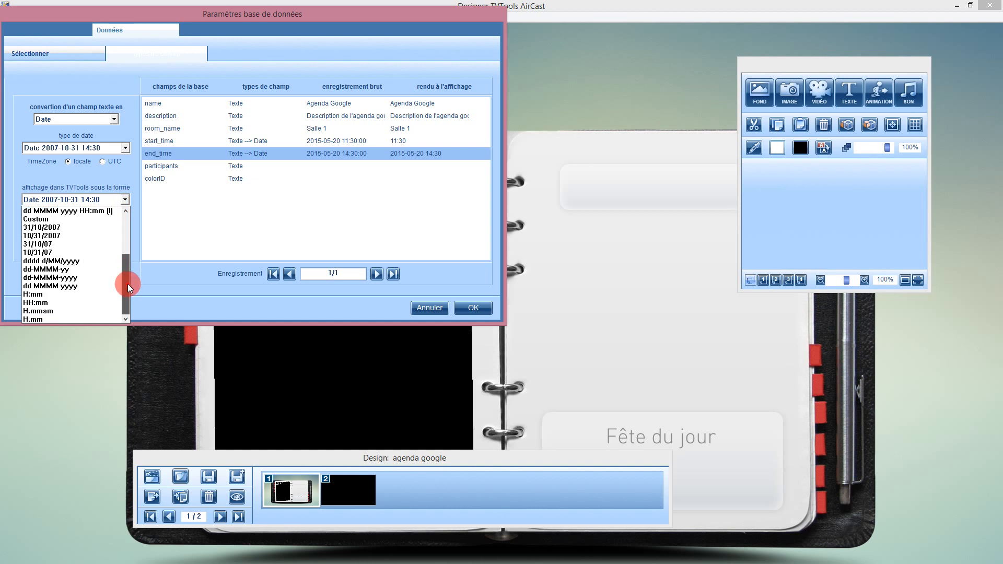
pyautogui.click(50, 303)
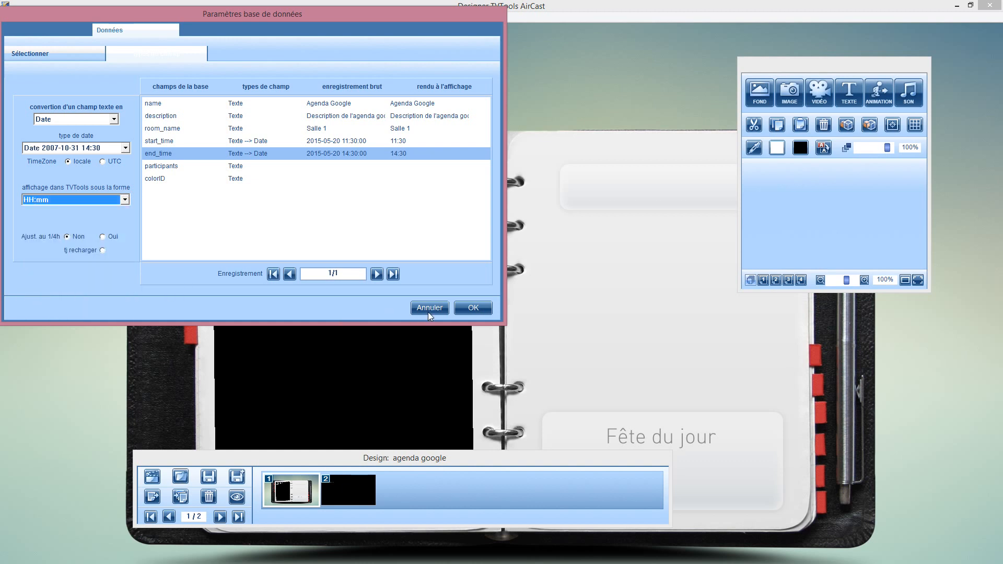
pyautogui.click(482, 309)
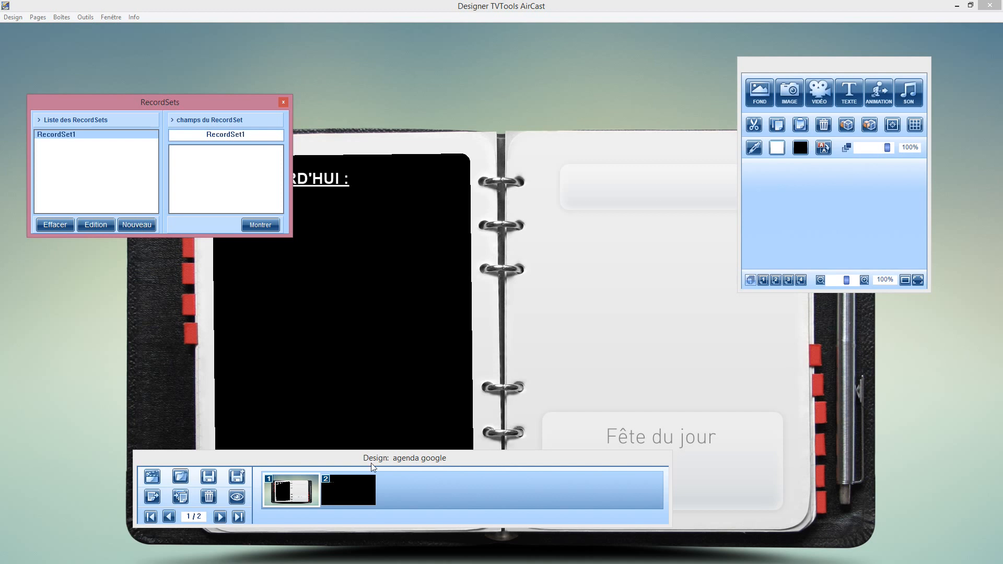
pyautogui.click(242, 496)
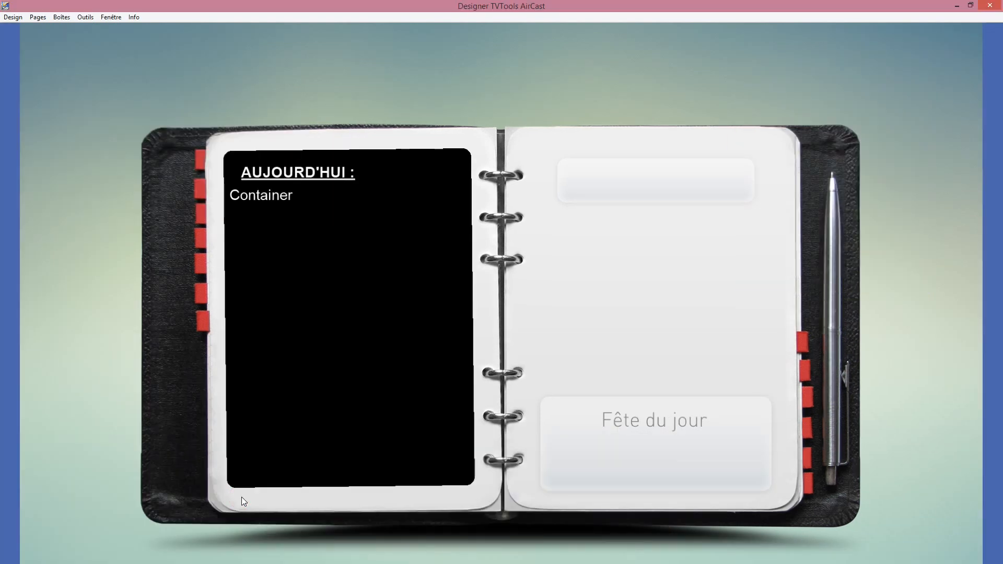